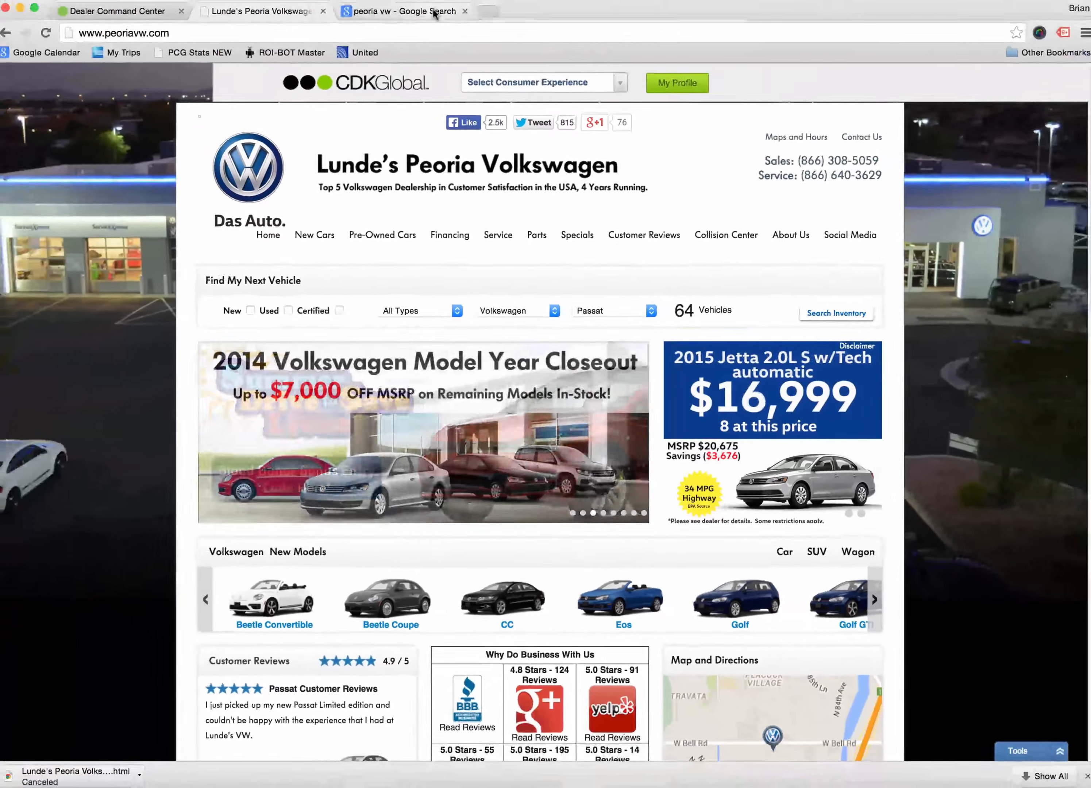
Step: View the Google search results for "peoria vw"
{"action": "left_click", "coordinate": [428, 17]}
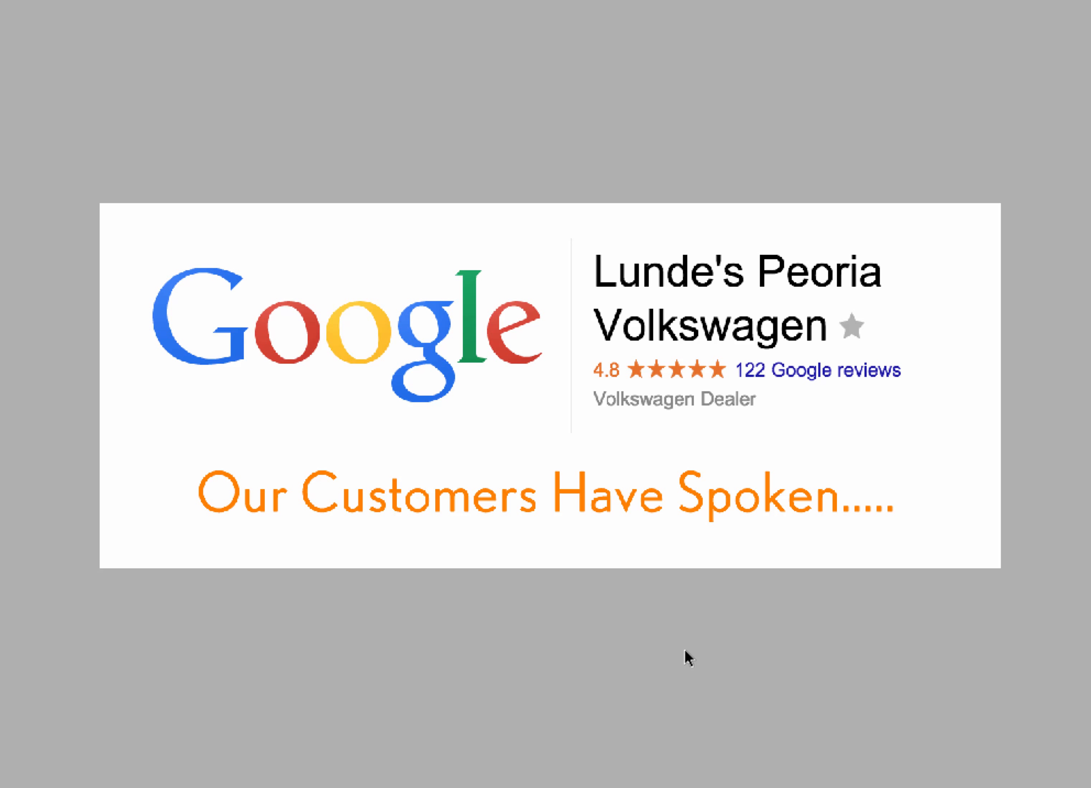
Step: Switch to Fireworks, nudge the "Our Customers Have Spoken....." tagline slightly on the Google reviews banner, and save google-reviews.png
{"action": "left_click", "coordinate": [641, 500]}
{"action": "mouse_move", "coordinate": [641, 499]}
{"action": "left_mouse_down"}
{"action": "mouse_move", "coordinate": [658, 499]}
{"action": "mouse_move", "coordinate": [627, 490]}
{"action": "mouse_move", "coordinate": [637, 501]}
{"action": "left_mouse_up"}
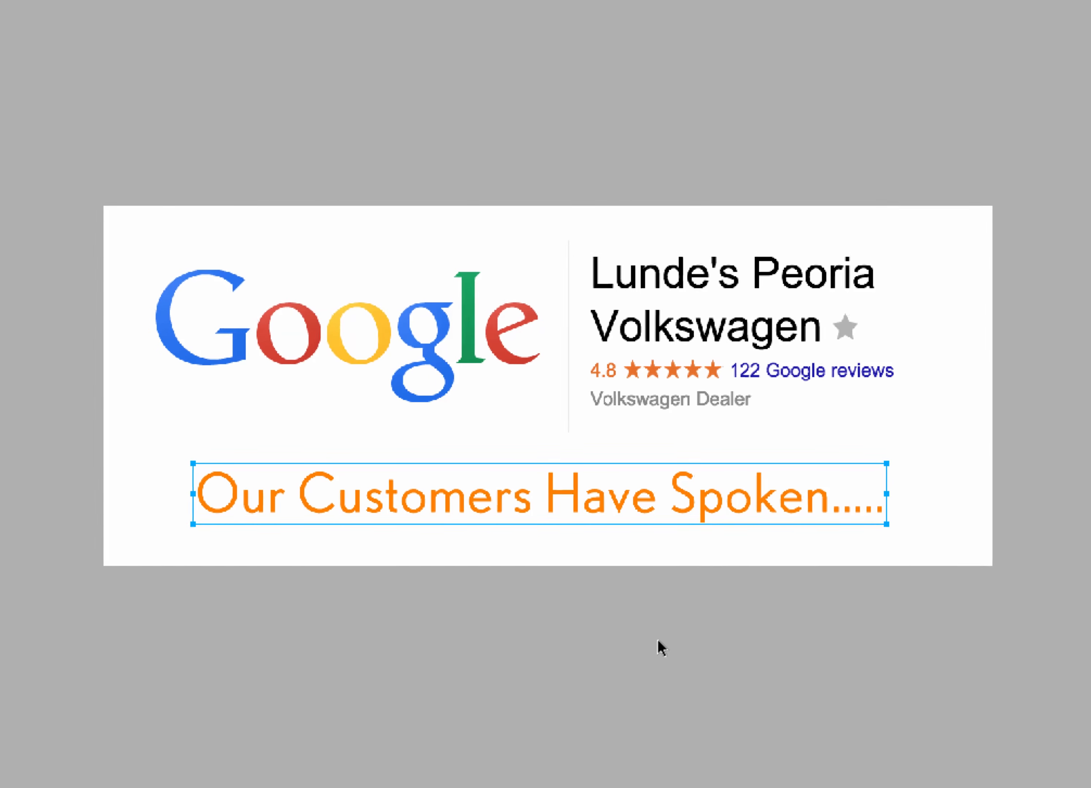
{"action": "left_click", "coordinate": [657, 639]}
{"action": "left_click", "coordinate": [128, 1]}
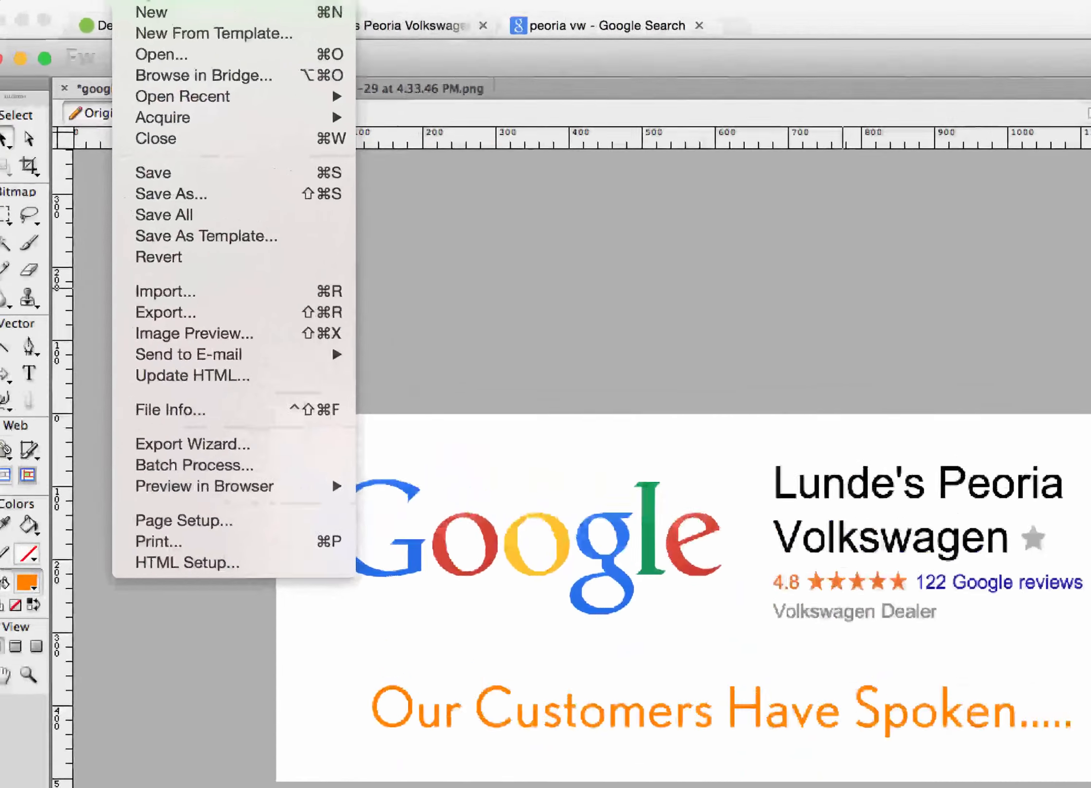
{"action": "left_click", "coordinate": [198, 174]}
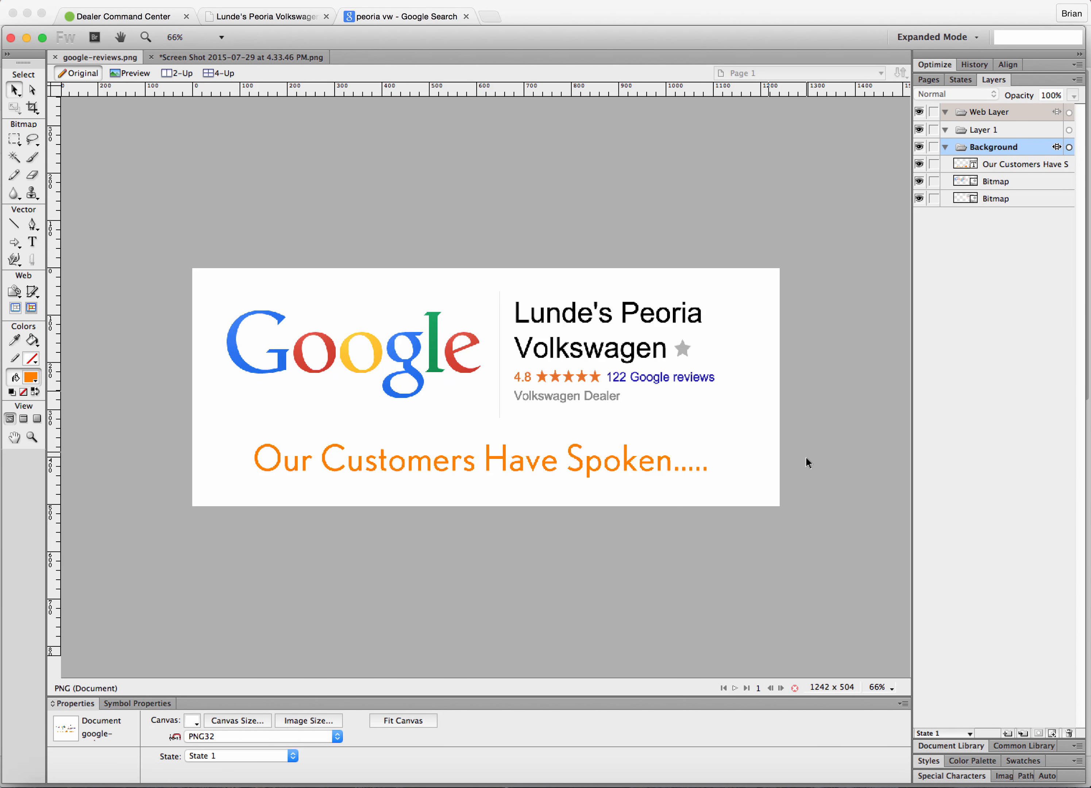
Step: Switch to the Dealer Command Center, open the dealership website for editing, and open the homepage image rotator's settings
{"action": "left_click", "coordinate": [145, 16]}
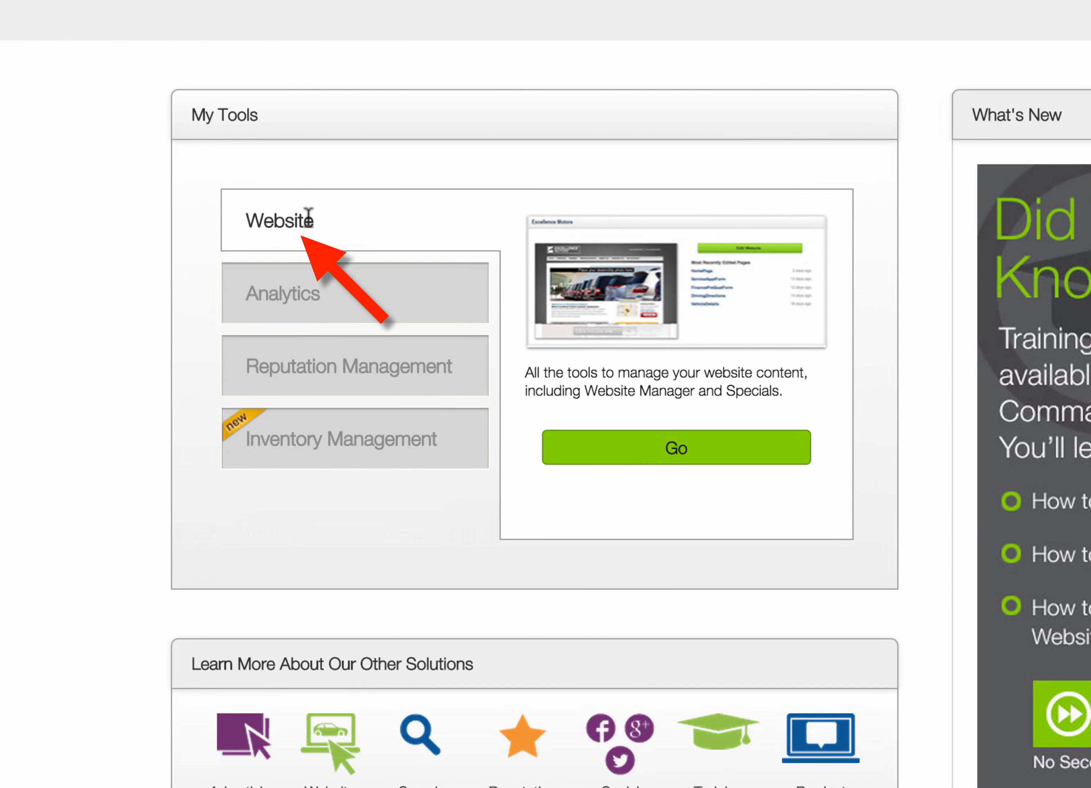
{"action": "left_click", "coordinate": [689, 458]}
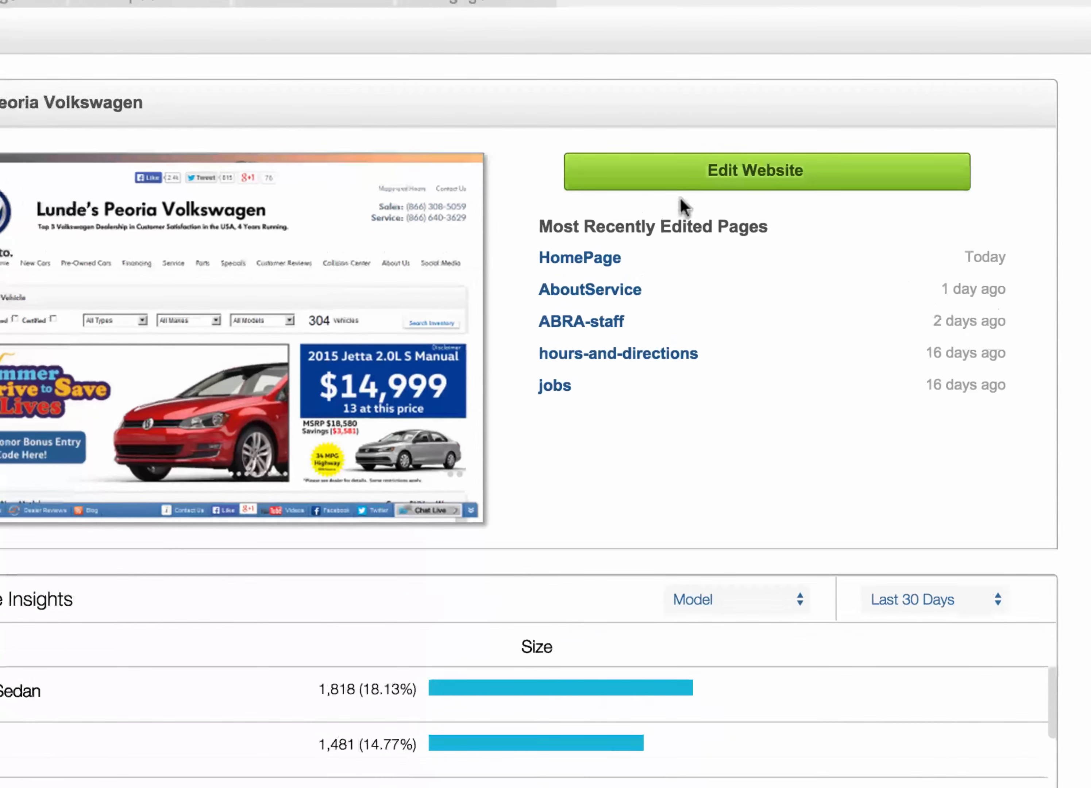
{"action": "left_click", "coordinate": [760, 183]}
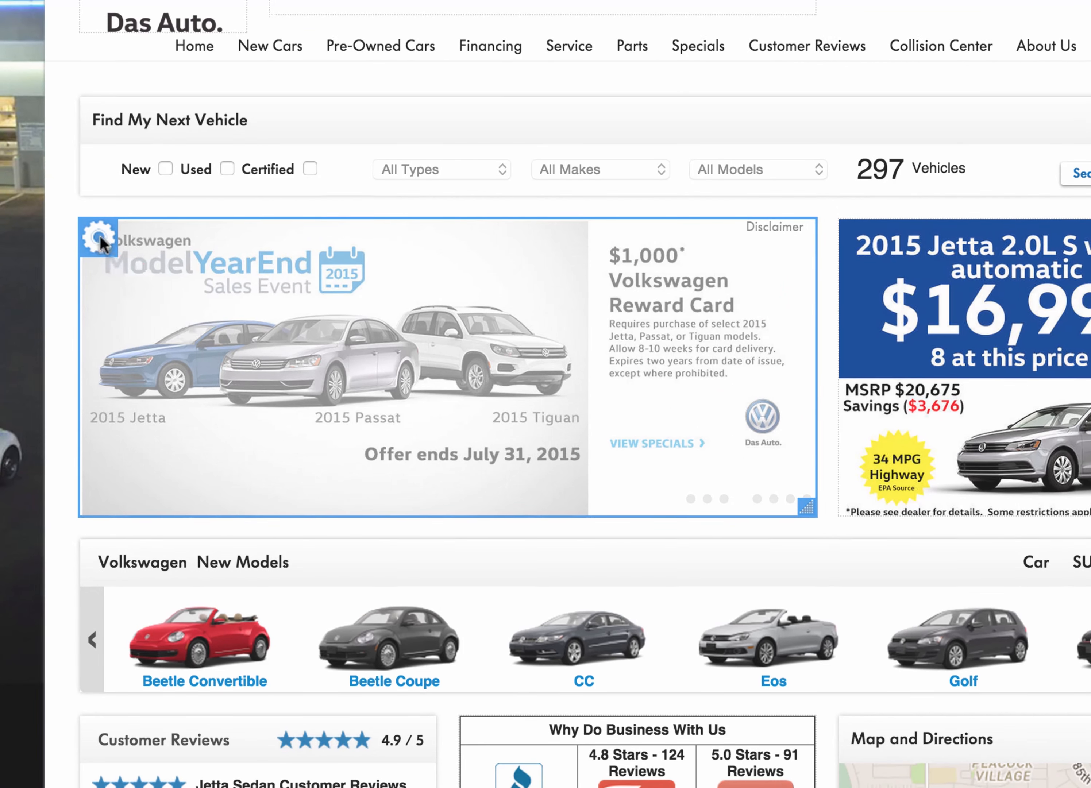
{"action": "left_click", "coordinate": [100, 238]}
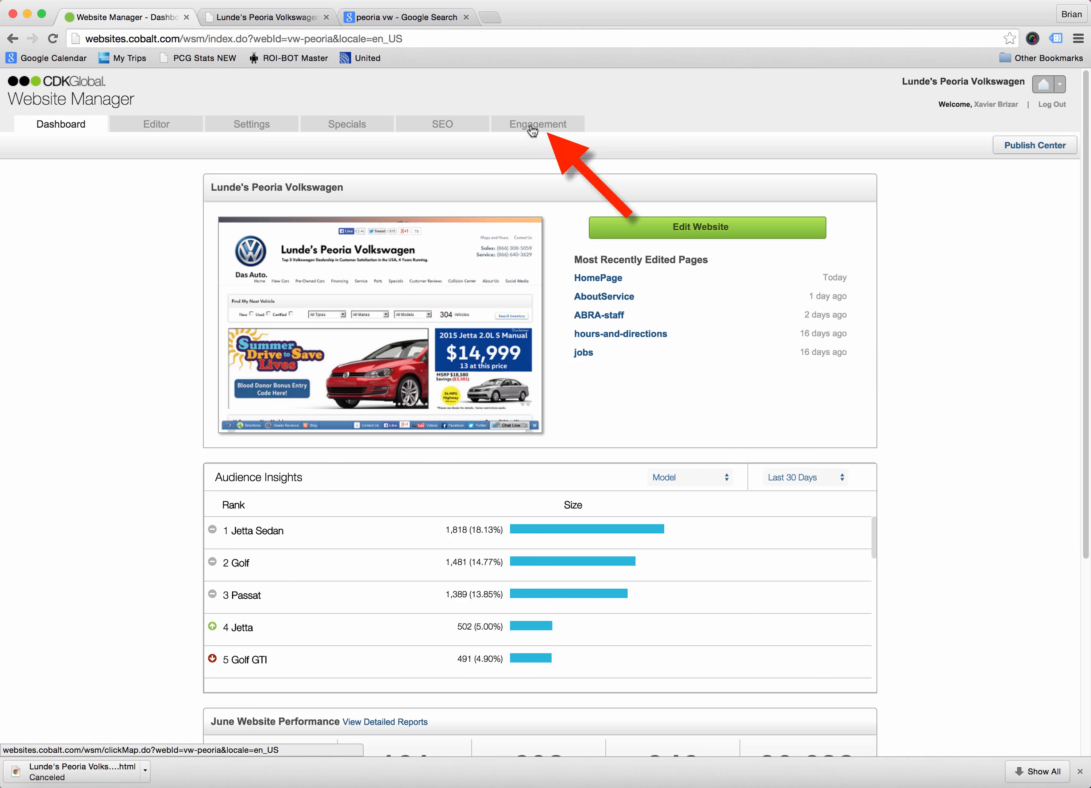
Step: Open the website's Engagement section from the Website Manager dashboard
{"action": "left_click", "coordinate": [532, 127]}
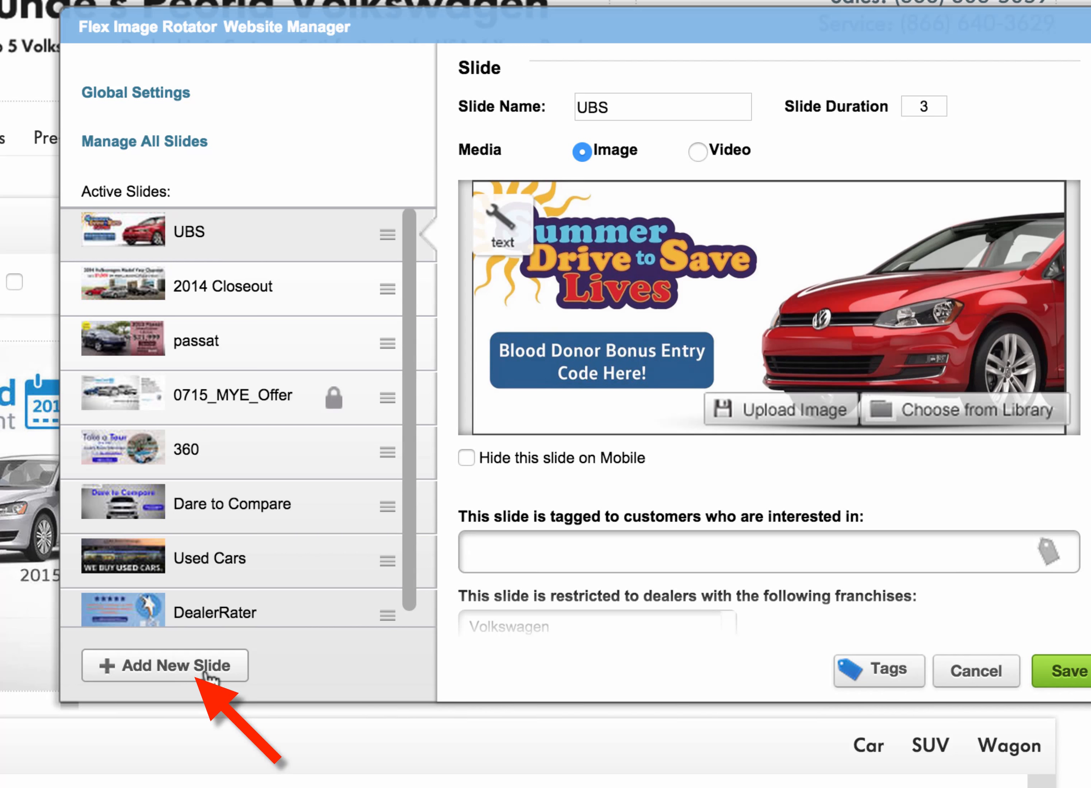
Step: Add a new slide to the Flex Image Rotator and name it "Google Reviews"
{"action": "left_click", "coordinate": [187, 670]}
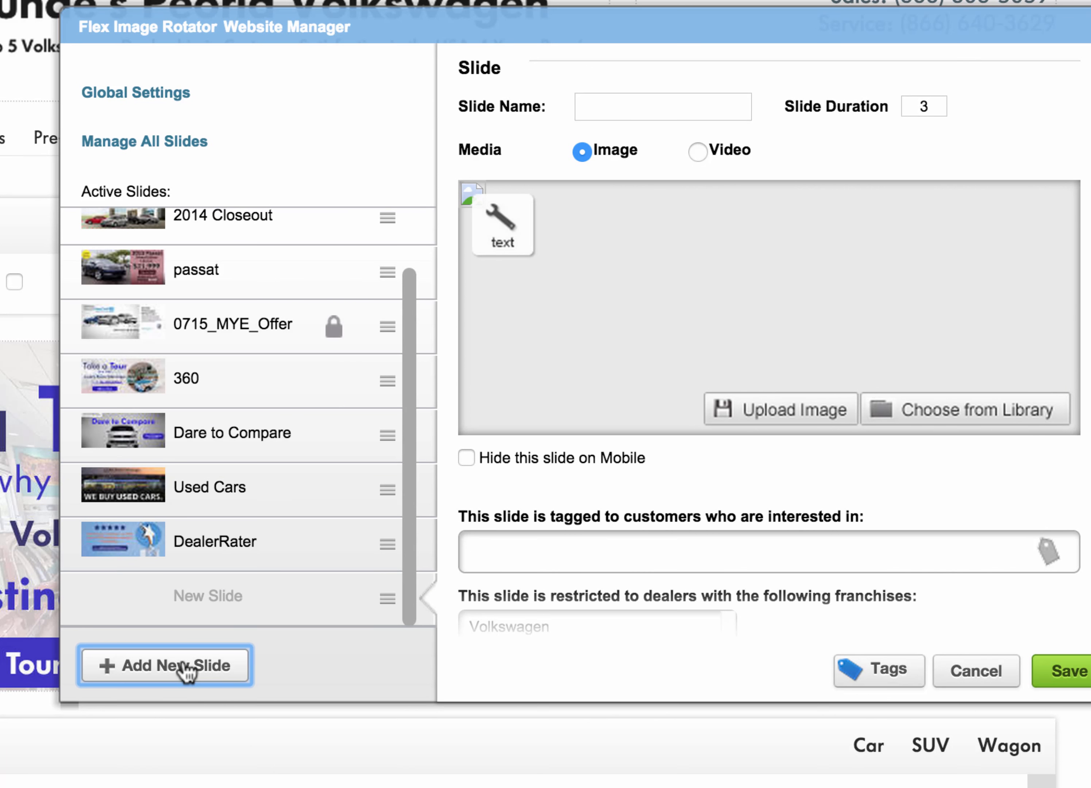
{"action": "left_click", "coordinate": [292, 602]}
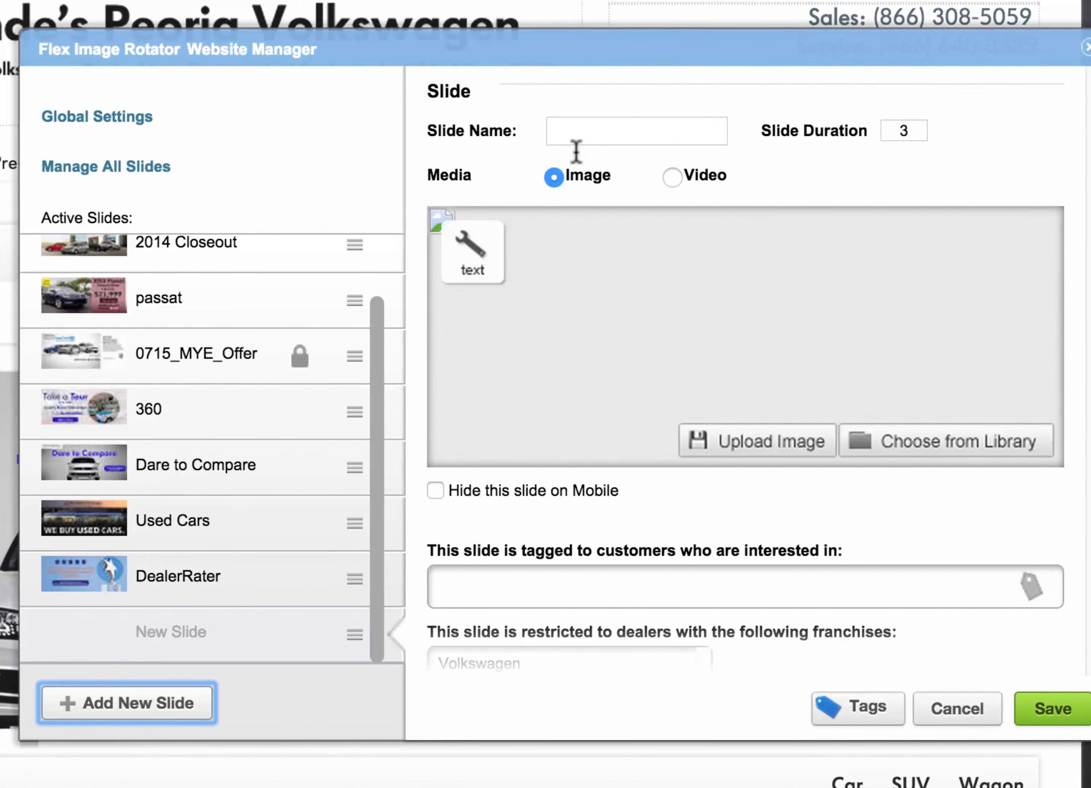
{"action": "left_click", "coordinate": [606, 109]}
{"action": "type", "text": "Goog"}
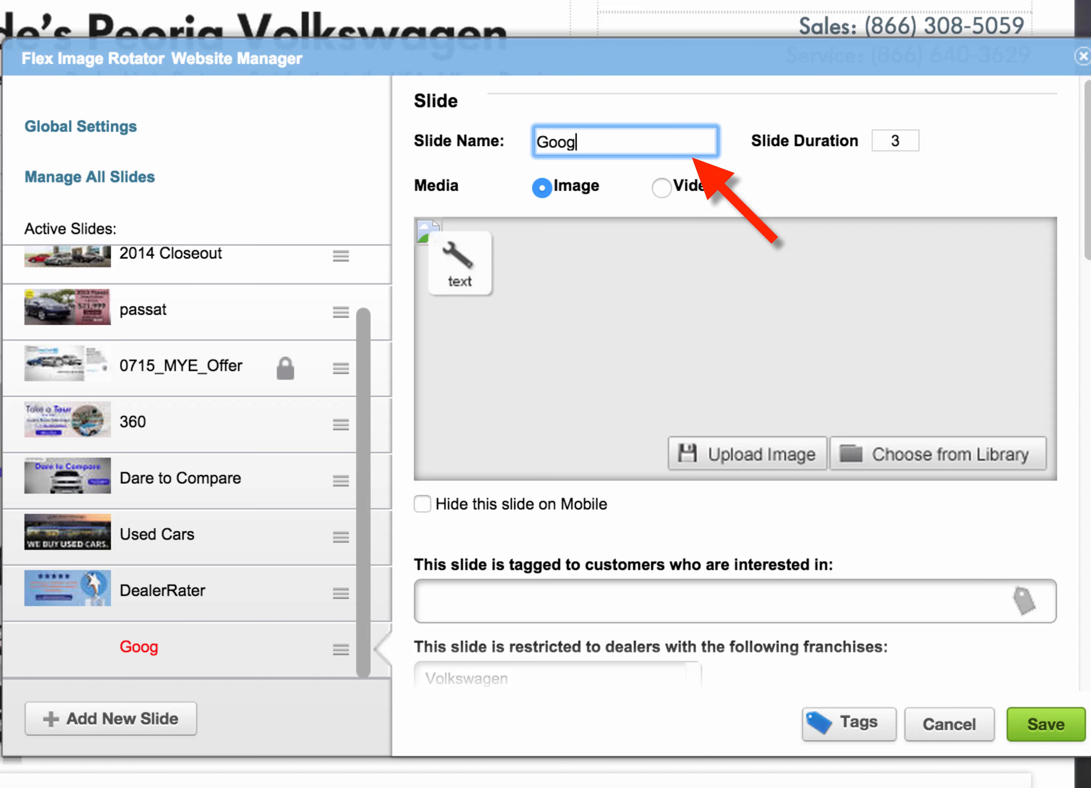
{"action": "type", "text": "le Reviews"}
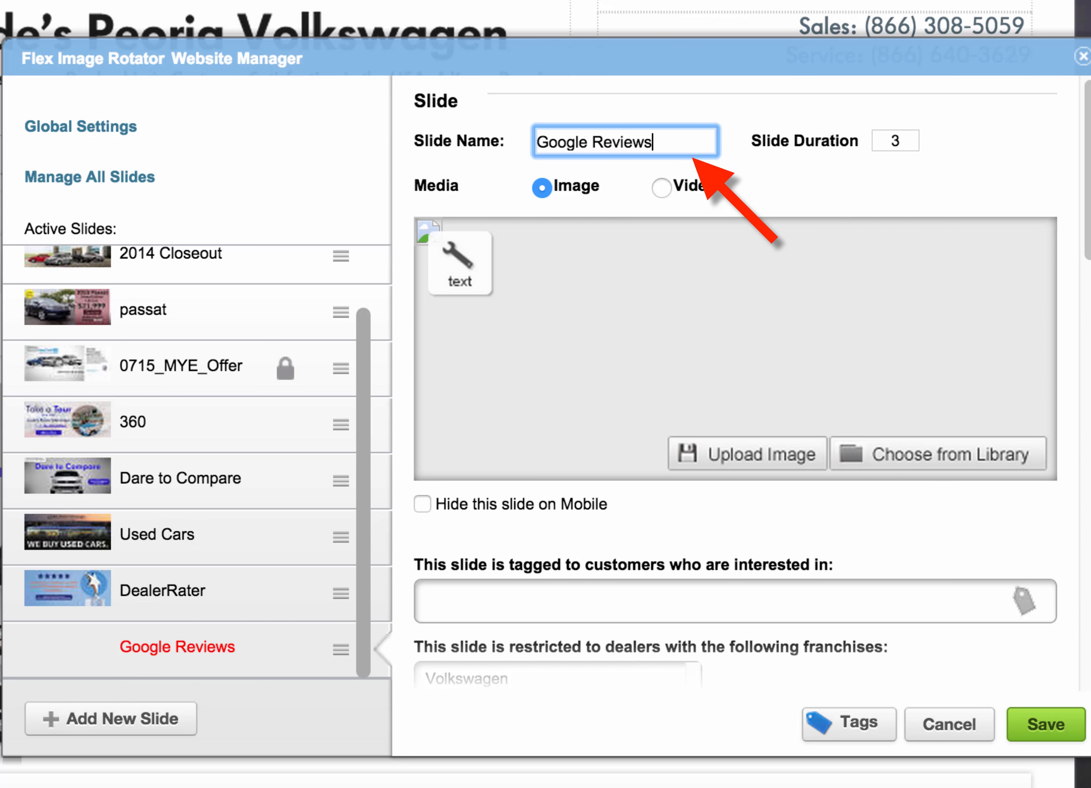
{"action": "left_click_drag", "start_coordinate": [667, 141], "coordinate": [497, 122]}
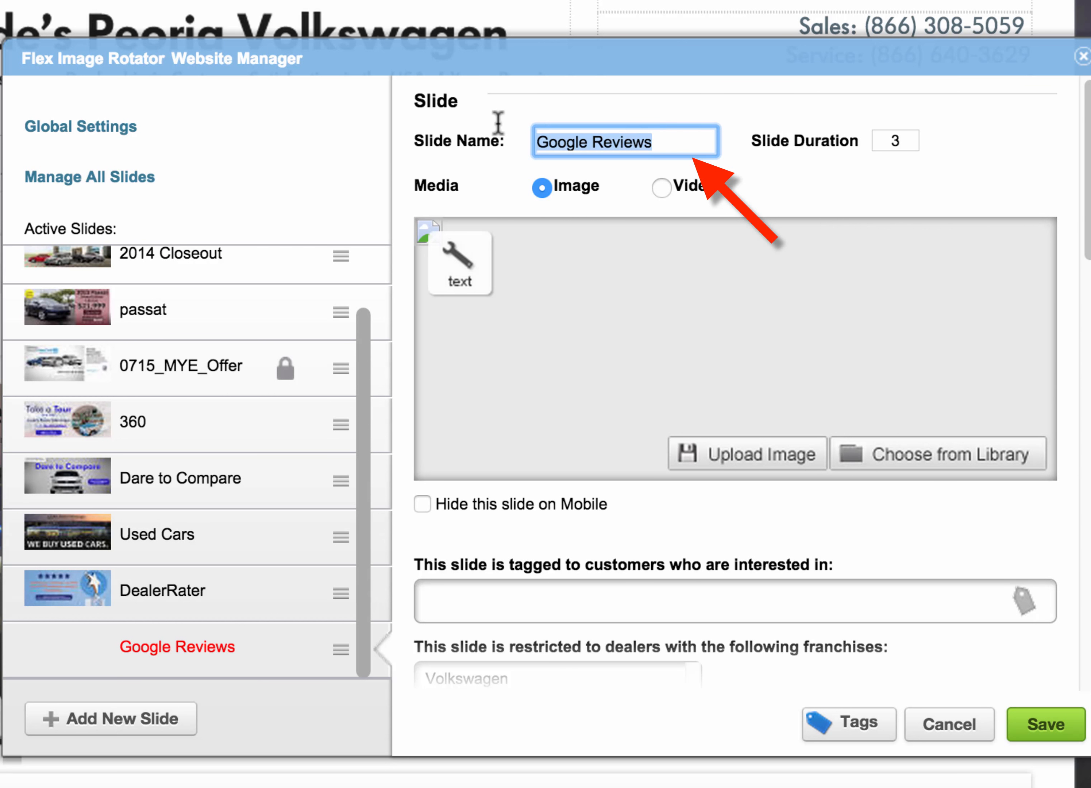
{"action": "left_click", "coordinate": [668, 167]}
{"action": "left_click", "coordinate": [250, 667]}
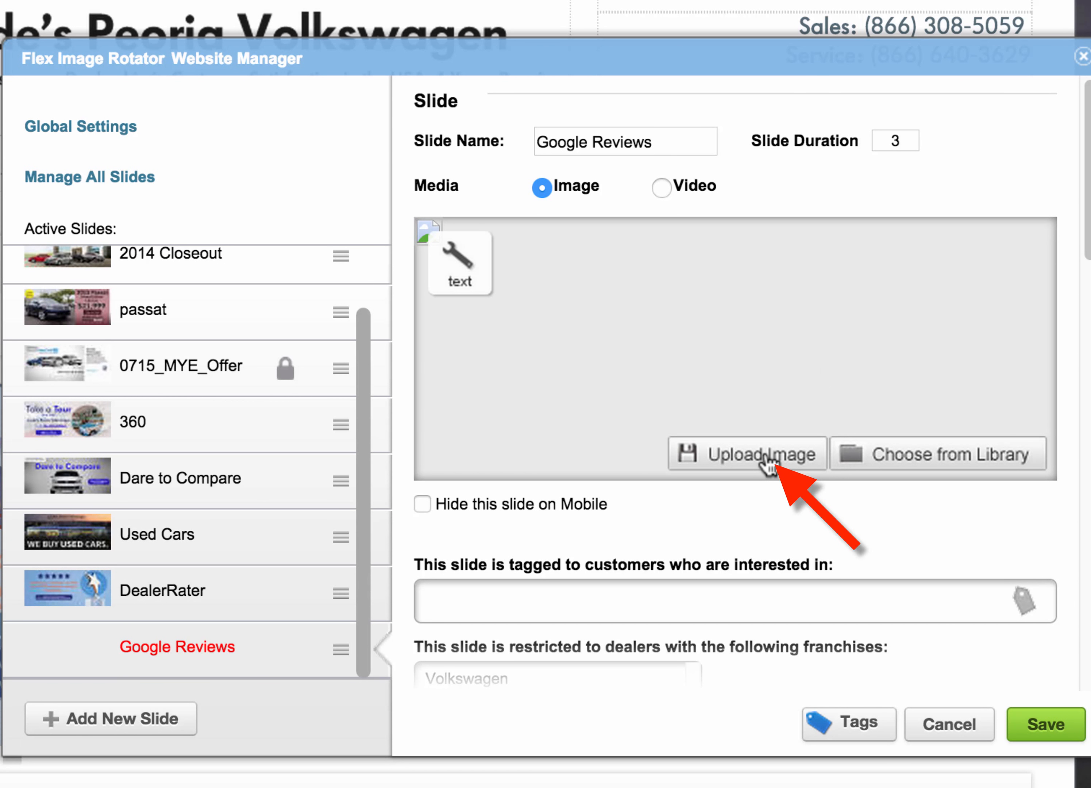
Step: Upload google-reviews.png from the Downloads folder as the new slide's image
{"action": "left_click", "coordinate": [756, 467]}
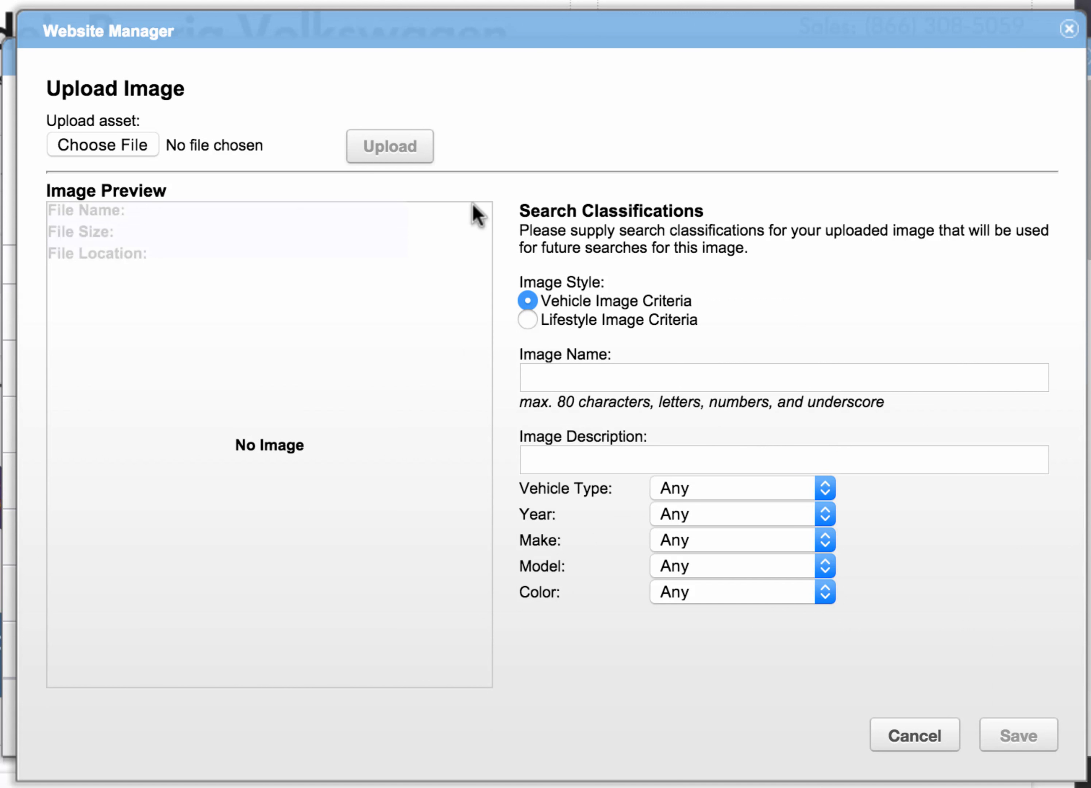
{"action": "left_click", "coordinate": [119, 149]}
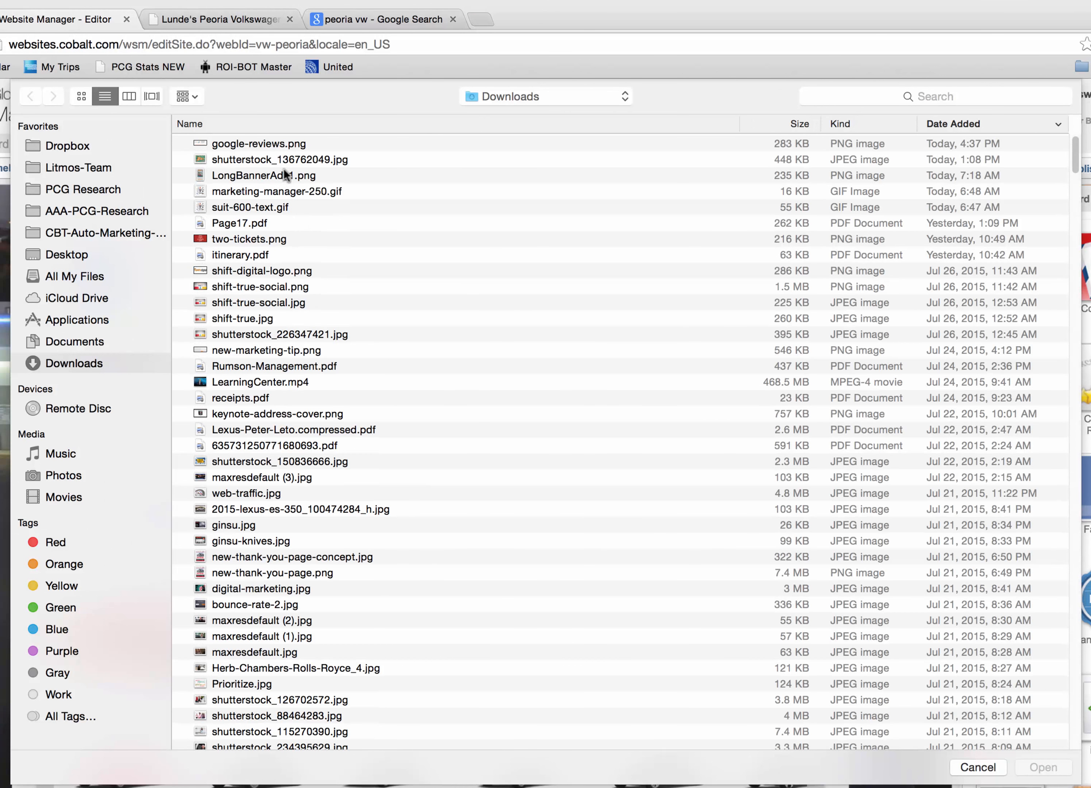
{"action": "left_click", "coordinate": [273, 143]}
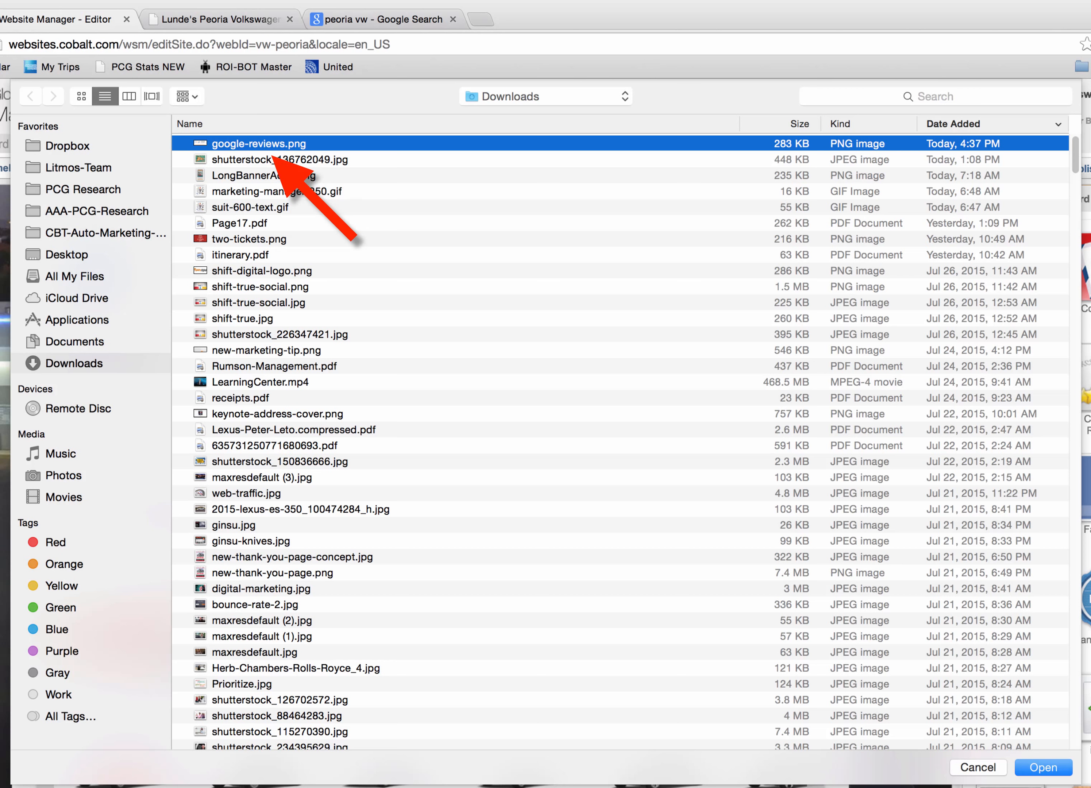
{"action": "left_click", "coordinate": [1043, 767]}
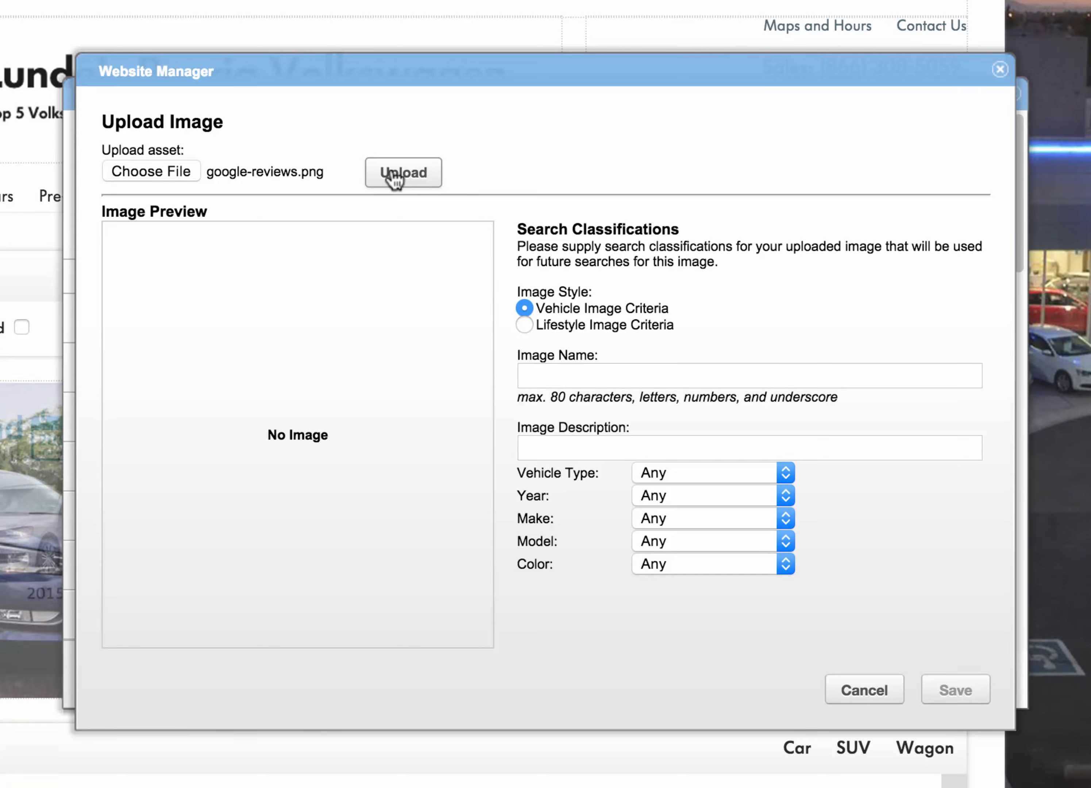
{"action": "left_click", "coordinate": [394, 179]}
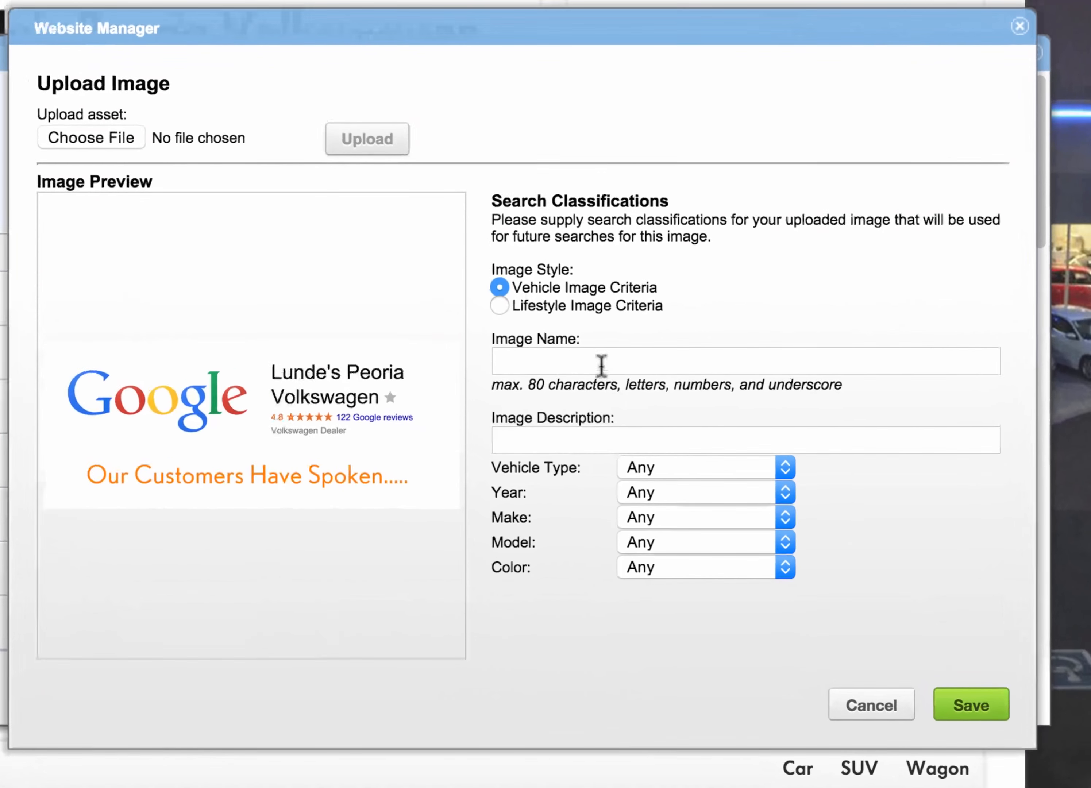
Step: Name the uploaded image "Google-Reviews-Peoria-VW"
{"action": "left_click", "coordinate": [616, 377]}
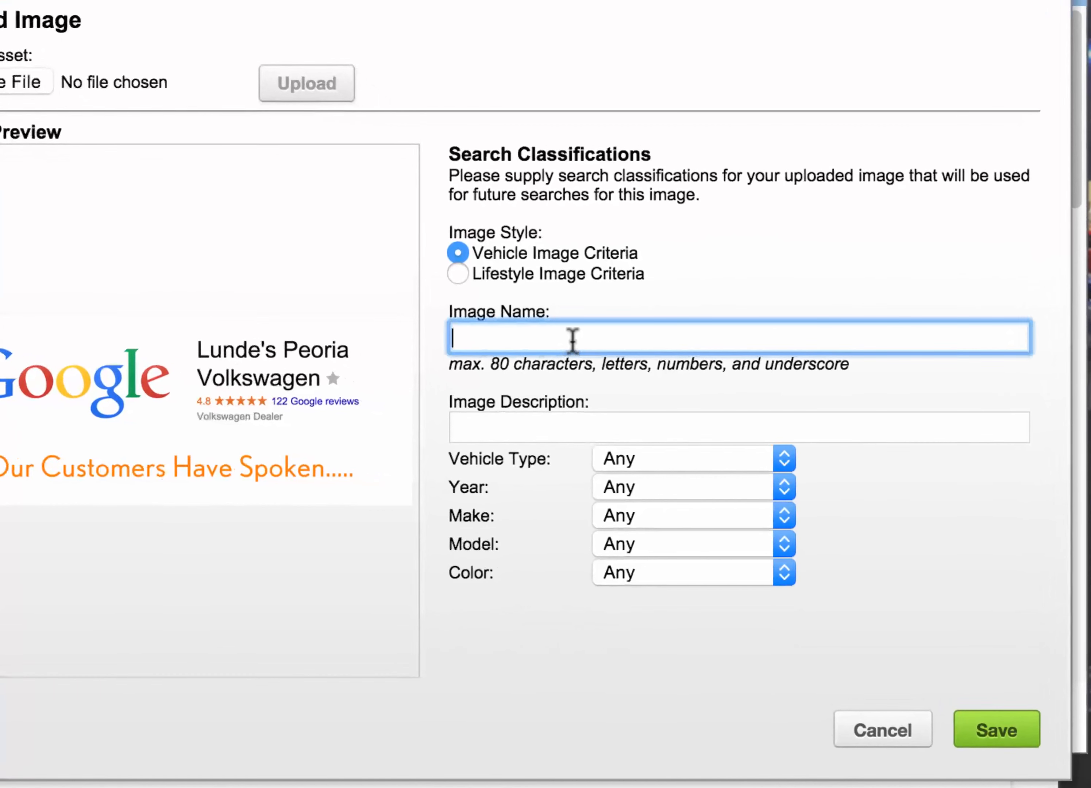
{"action": "type", "text": "Googl"}
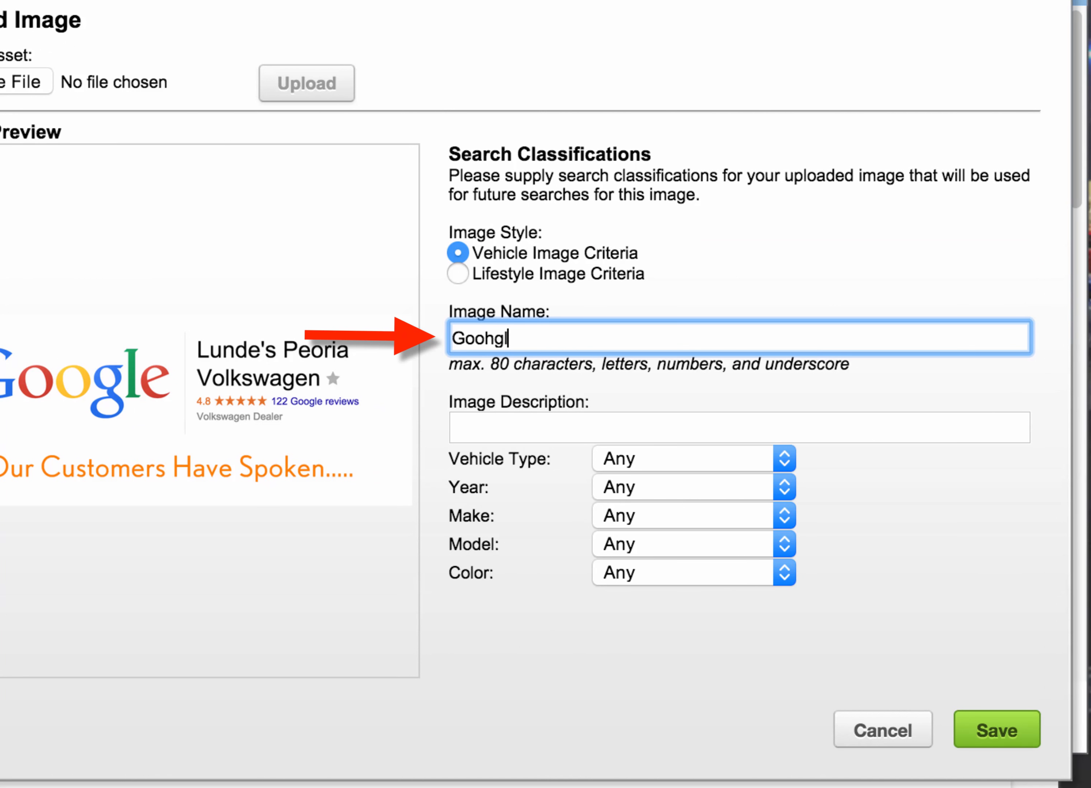
{"action": "key", "text": "BackSpace"}
{"action": "key", "text": "BackSpace"}
{"action": "type", "text": "gle Reviews"}
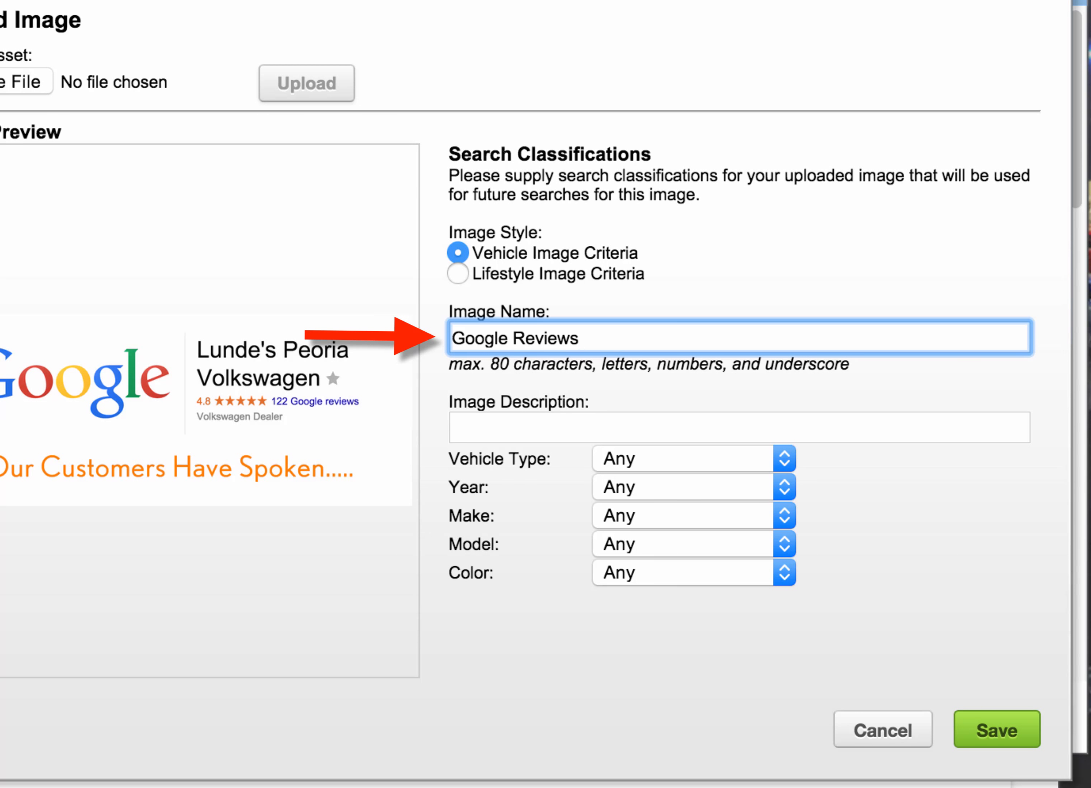
{"action": "type", "text": " For"}
{"action": "key", "text": "BackSpace"}
{"action": "key", "text": "BackSpace"}
{"action": "key", "text": "BackSpace"}
{"action": "key", "text": "BackSpace"}
{"action": "key", "text": "BackSpace"}
{"action": "key", "text": "BackSpace"}
{"action": "type", "text": "-Reviews-Pe"}
{"action": "type", "text": "ia-VW"}
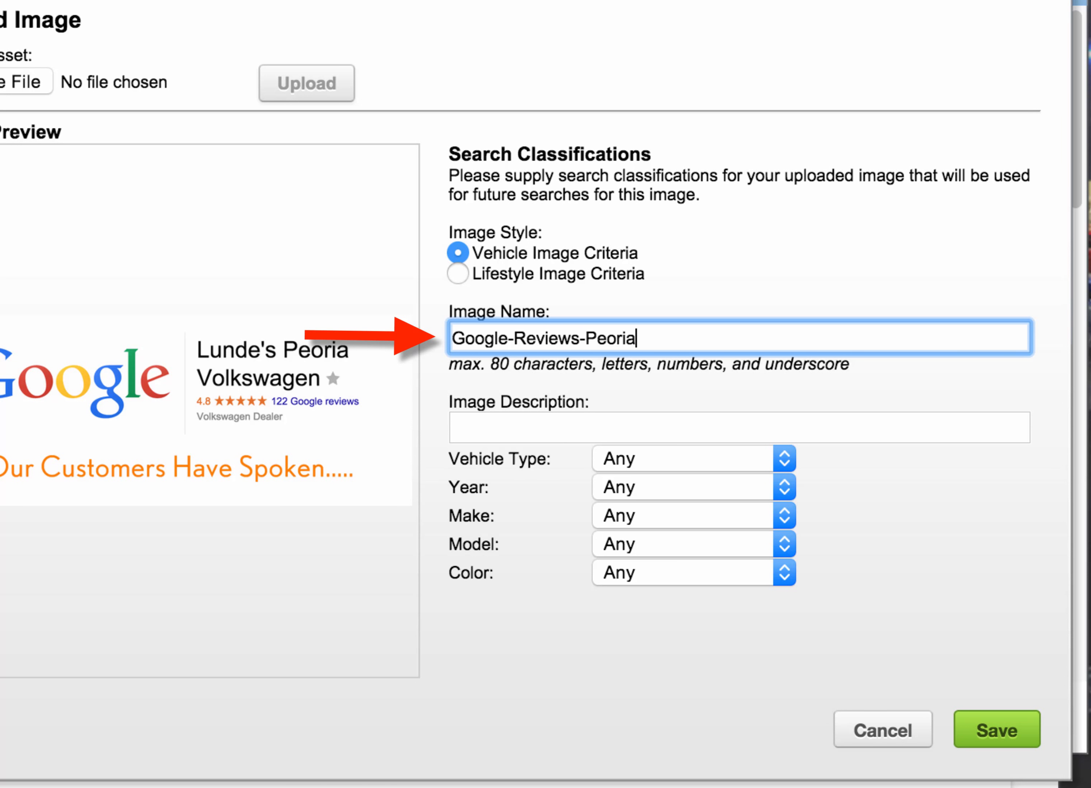
Step: Describe the image as "The current reviews of Peoria VW on Google" and save it to the slide
{"action": "left_click", "coordinate": [590, 424]}
{"action": "type", "text": "The cur"}
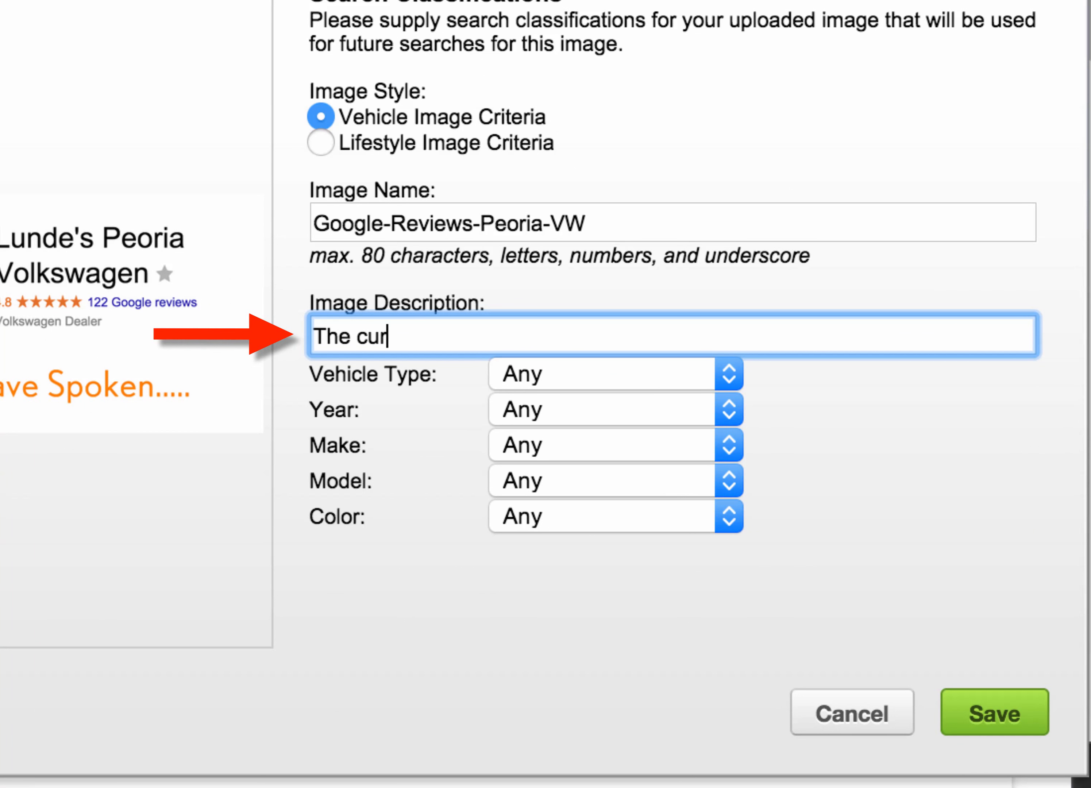
{"action": "type", "text": "rent reviews "}
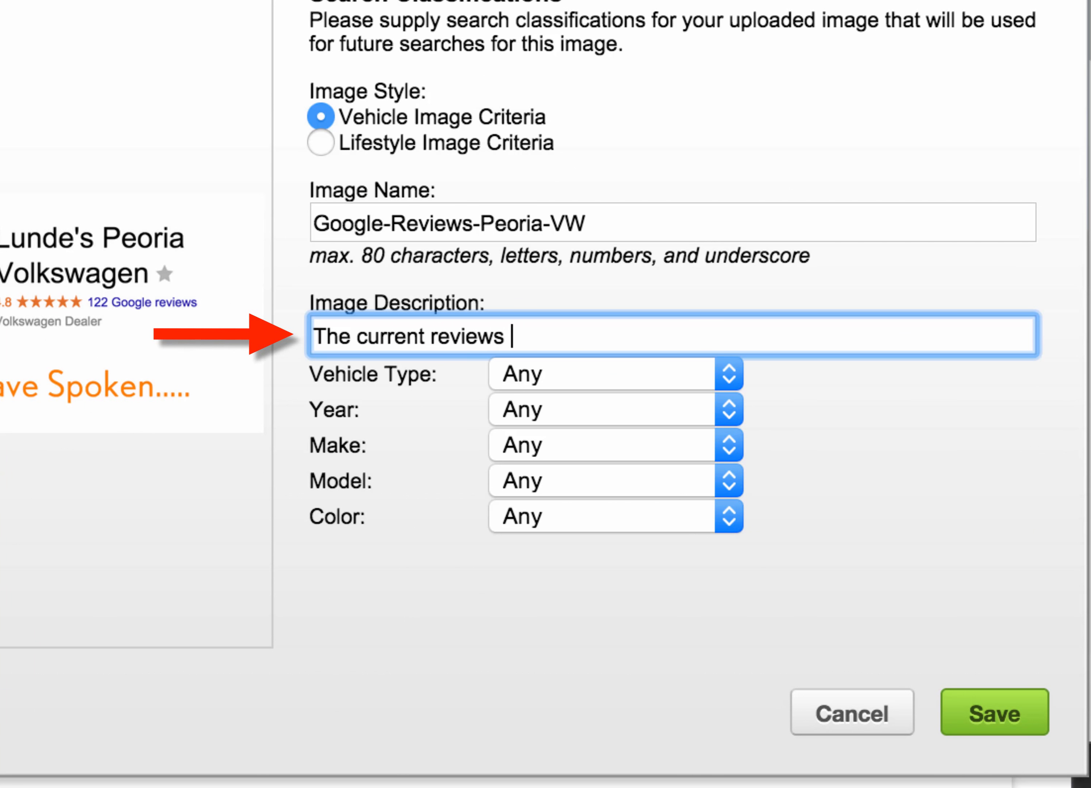
{"action": "type", "text": "of Peoria V"}
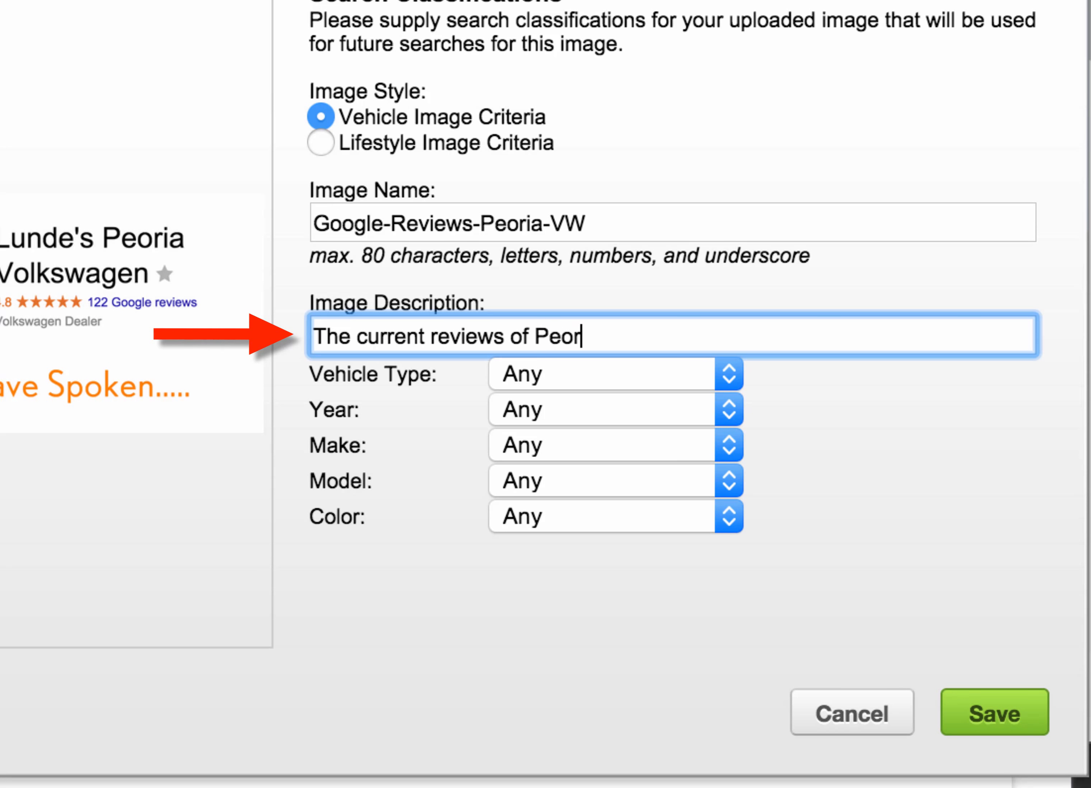
{"action": "type", "text": "W on Google"}
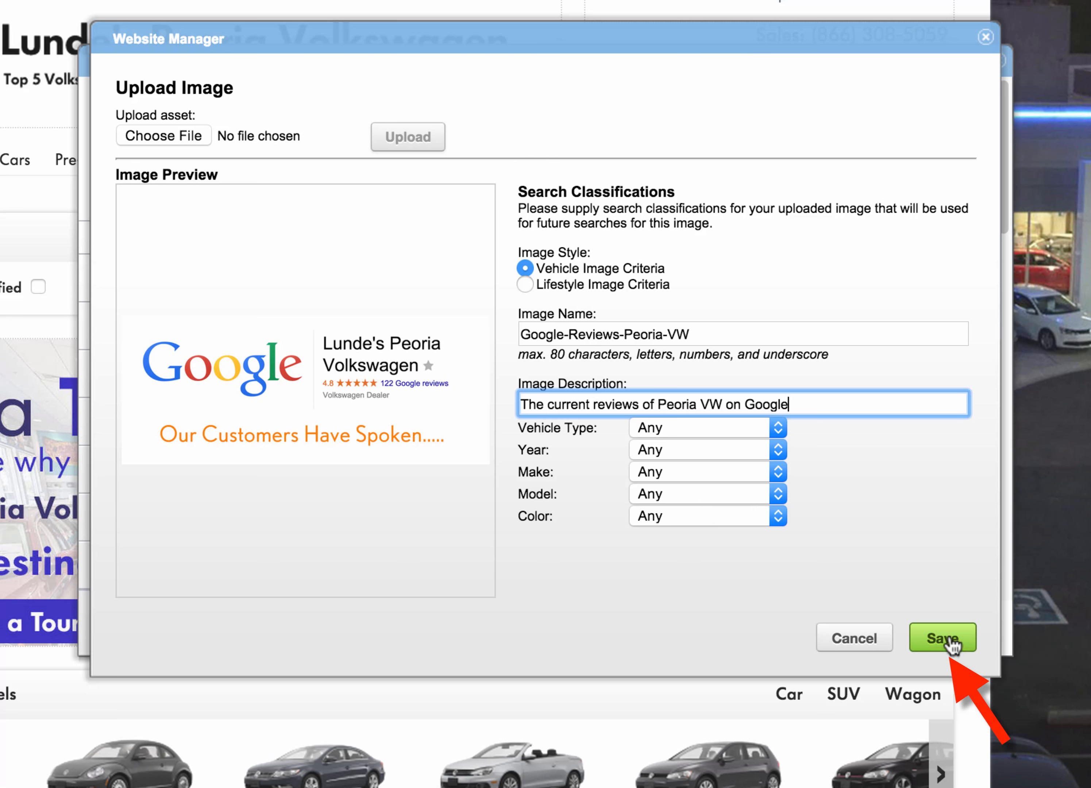
{"action": "left_click", "coordinate": [948, 641]}
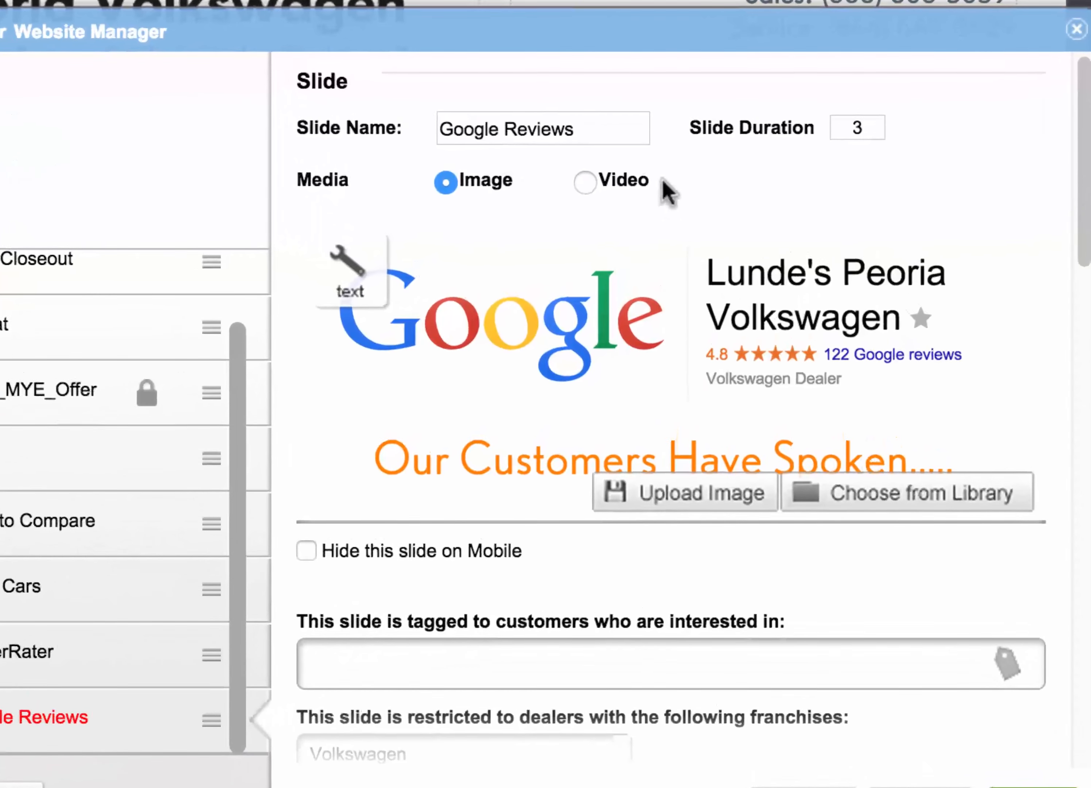
{"action": "left_click", "coordinate": [866, 130]}
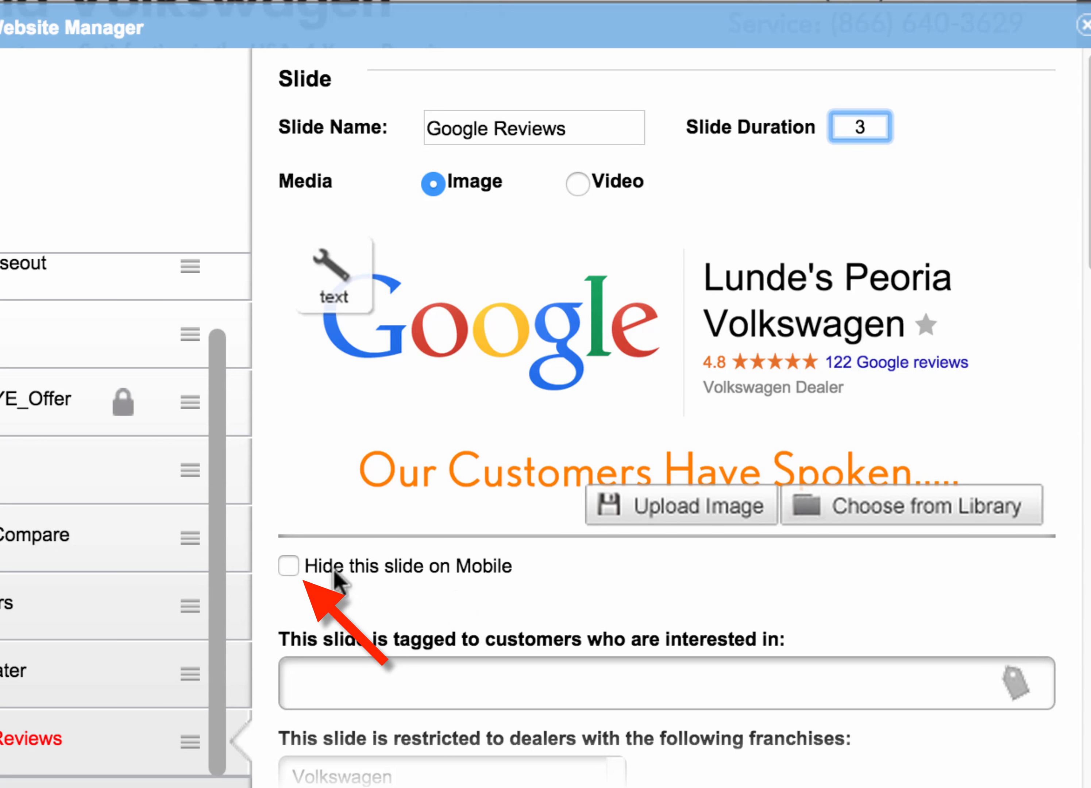
{"action": "left_click", "coordinate": [287, 566]}
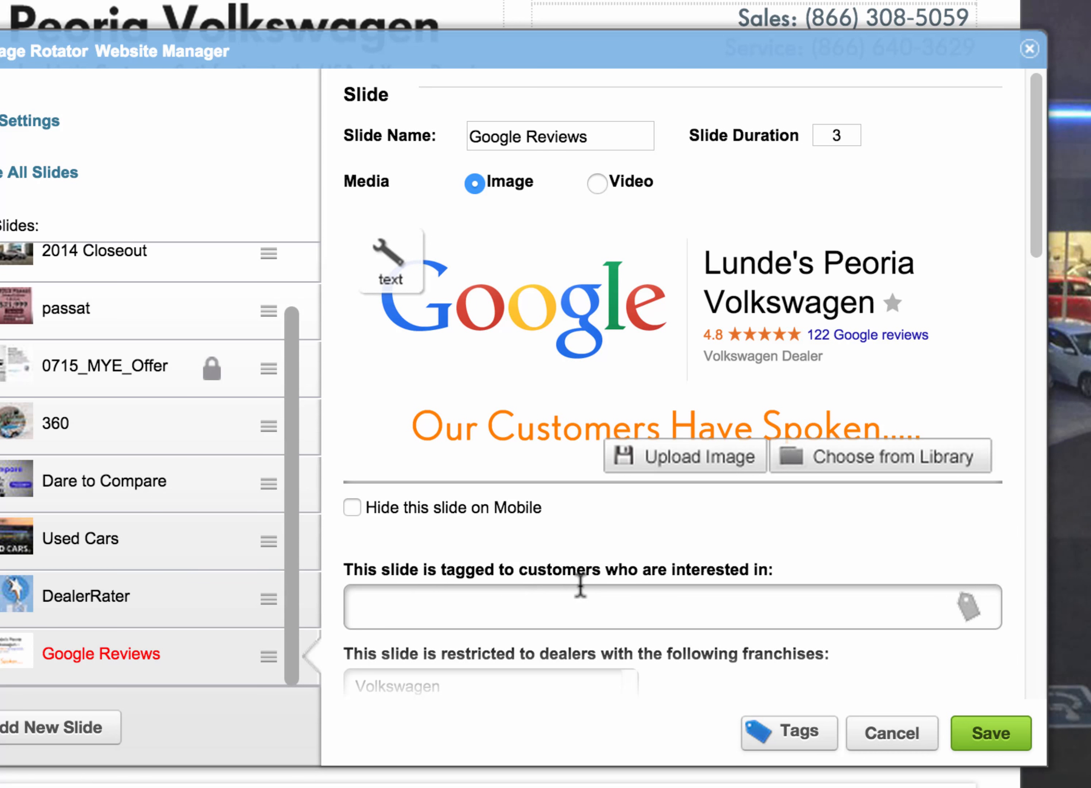
Step: Browse the customer-interest tags offered for the slide, from condition and service through the vehicle makes and models
{"action": "left_click", "coordinate": [862, 616]}
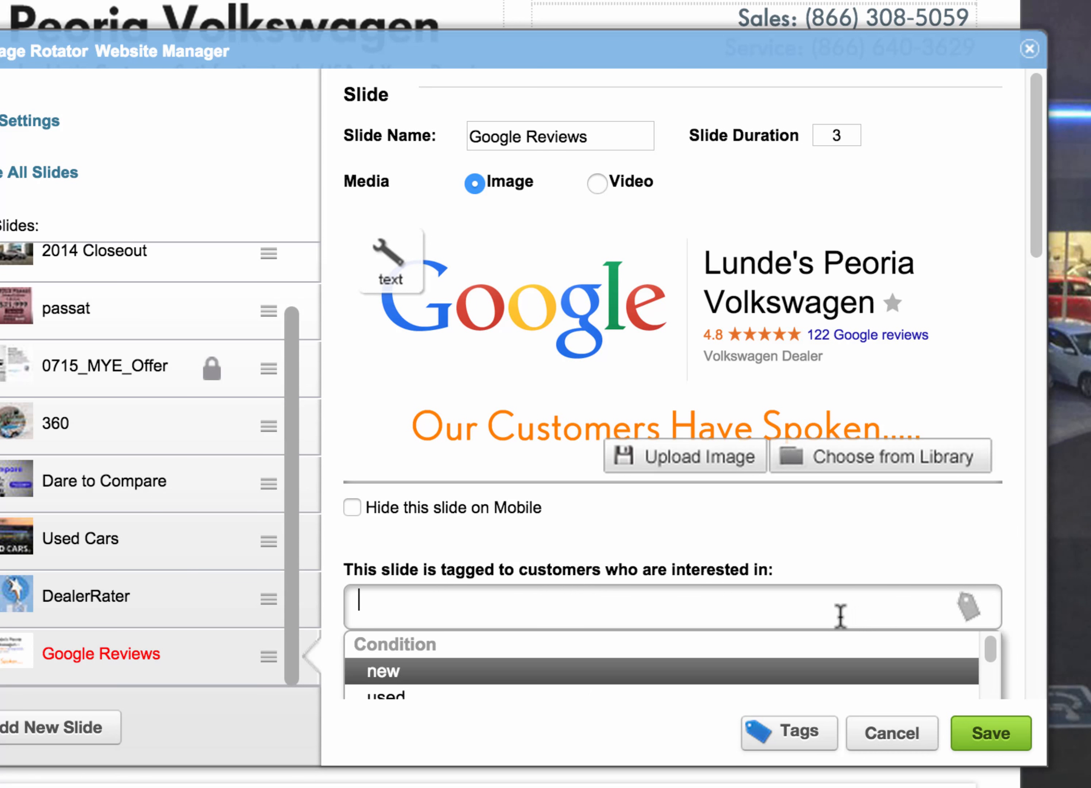
{"action": "scroll", "coordinate": [413, 679], "scroll_direction": "down", "scroll_amount": 2}
{"action": "scroll", "coordinate": [430, 677], "scroll_direction": "down", "scroll_amount": 5}
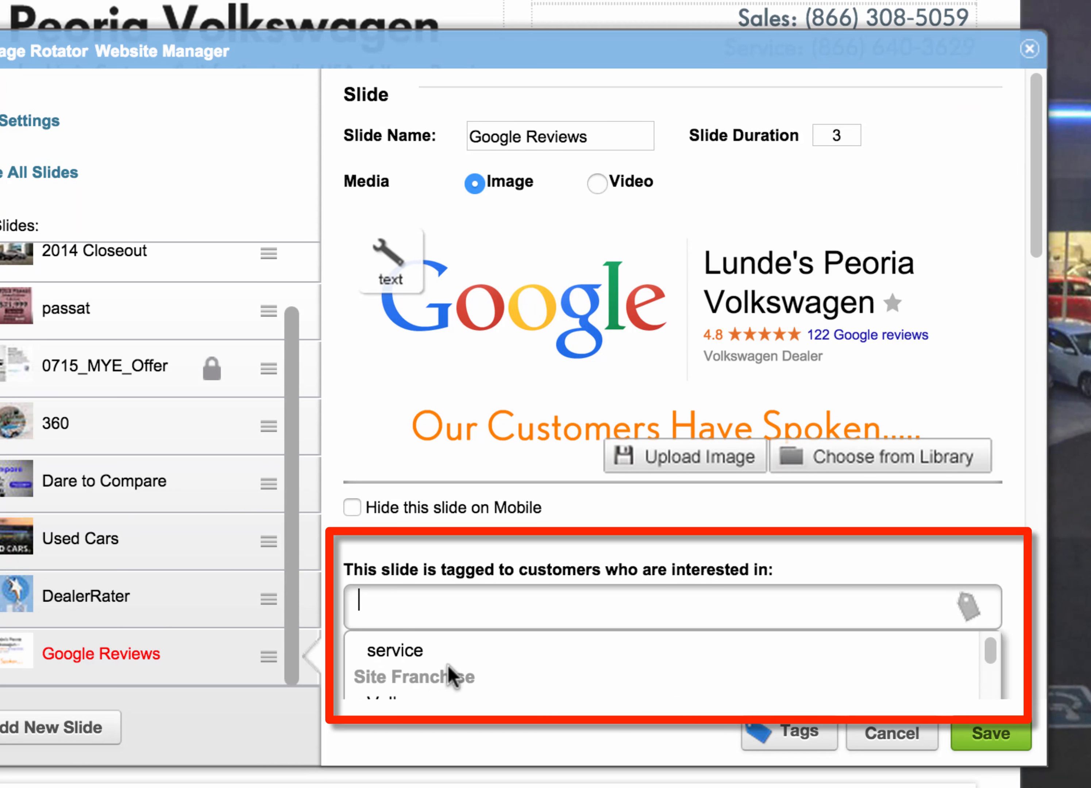
{"action": "scroll", "coordinate": [517, 667], "scroll_direction": "down", "scroll_amount": 10}
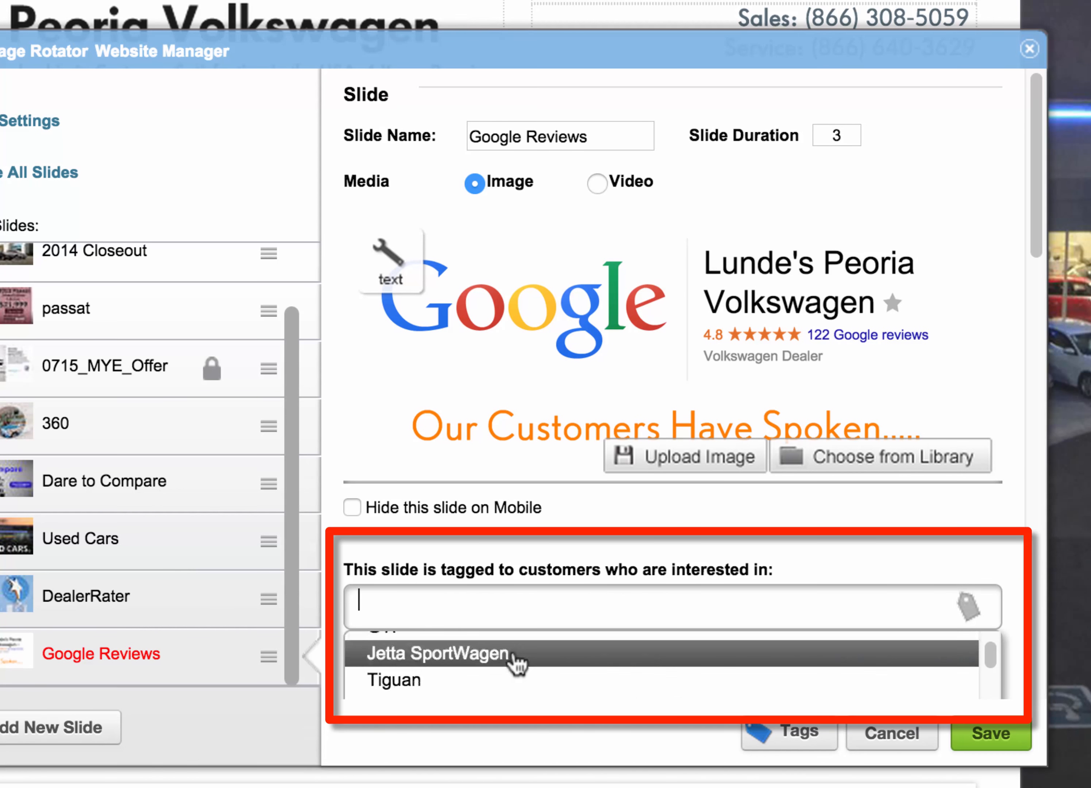
{"action": "scroll", "coordinate": [553, 673], "scroll_direction": "down", "scroll_amount": 10}
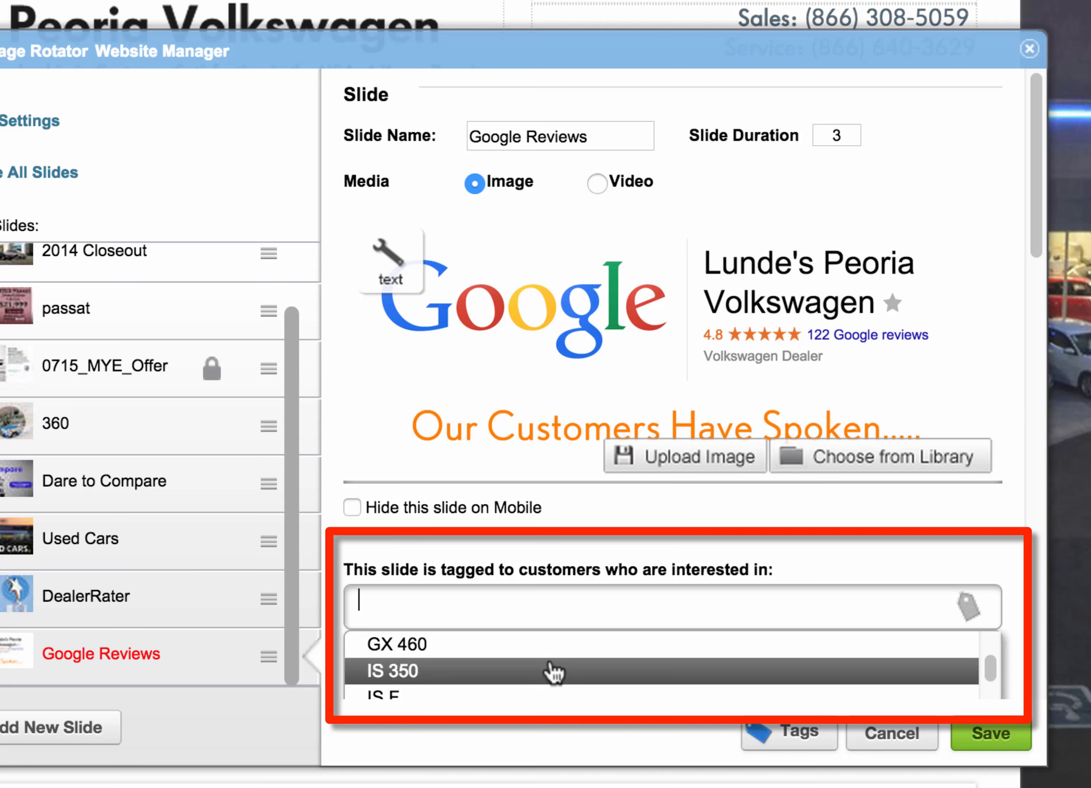
{"action": "scroll", "coordinate": [553, 672], "scroll_direction": "down", "scroll_amount": 2}
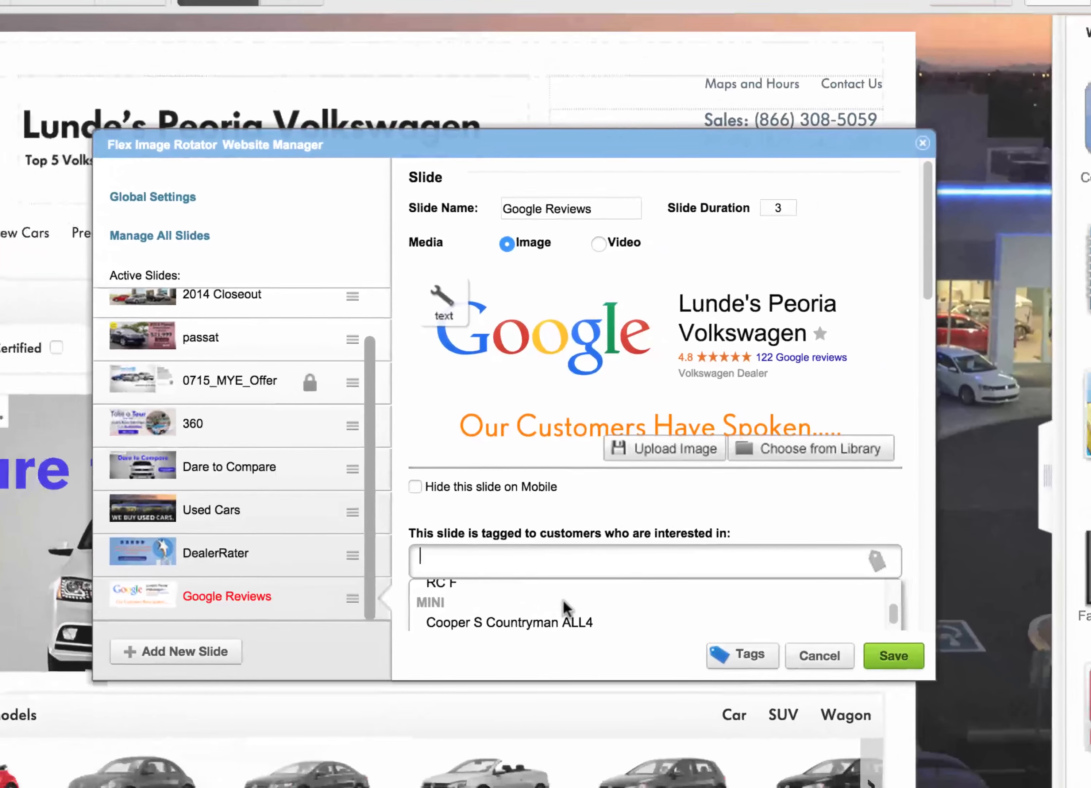
{"action": "scroll", "coordinate": [562, 666], "scroll_direction": "down", "scroll_amount": 1}
{"action": "scroll", "coordinate": [576, 591], "scroll_direction": "down", "scroll_amount": 4}
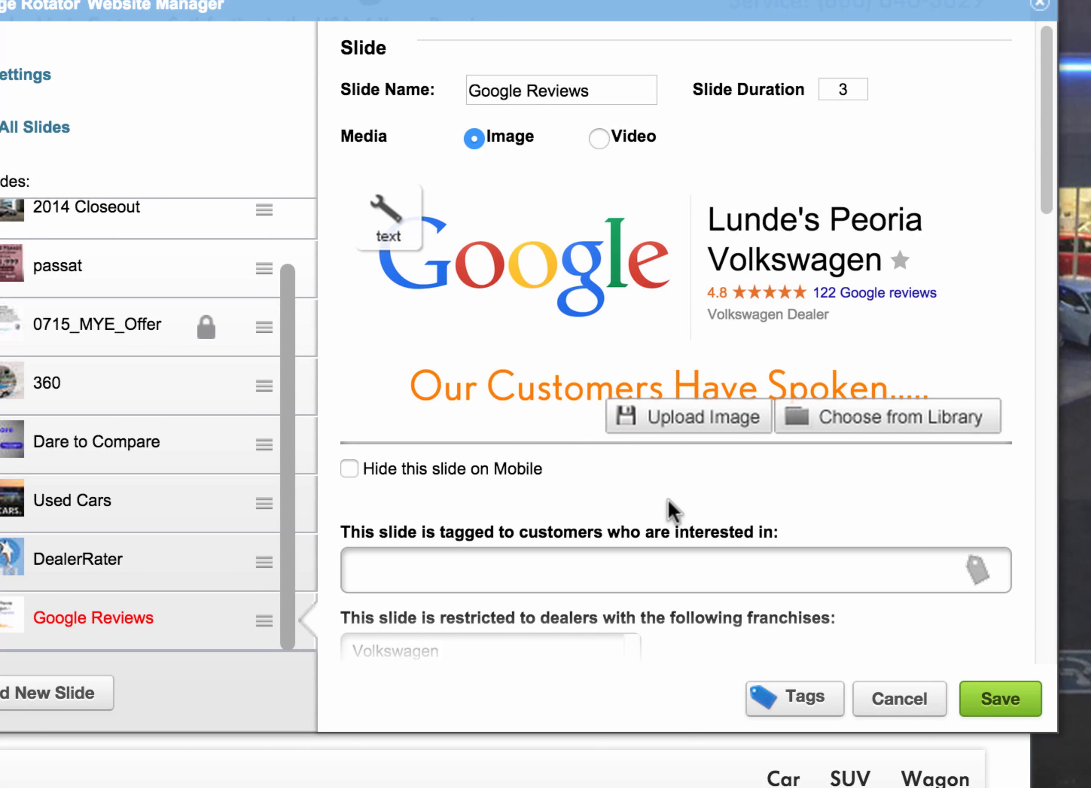
Step: Open the customer-interest tag choices for the Google Reviews slide
{"action": "left_click", "coordinate": [644, 573]}
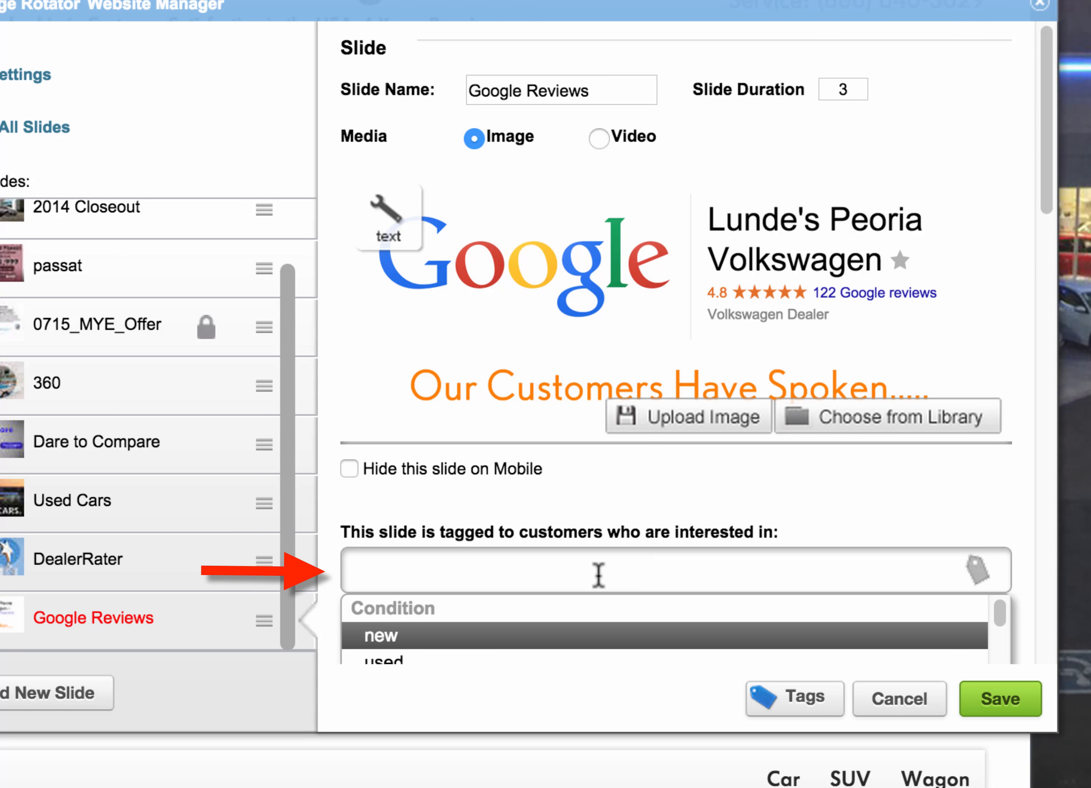